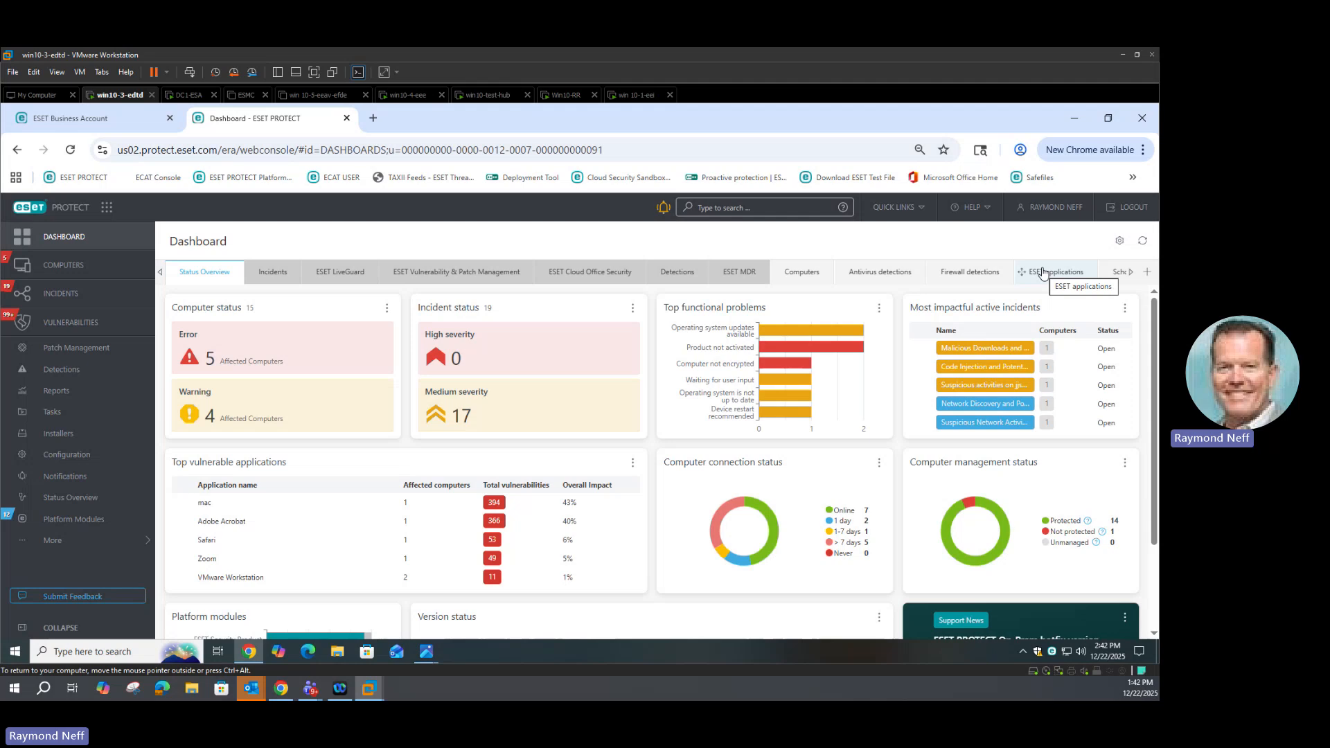
Step: Review the ESET applications dashboard and list the computers that have not connected for more than 7 days
left_click(1043, 273)
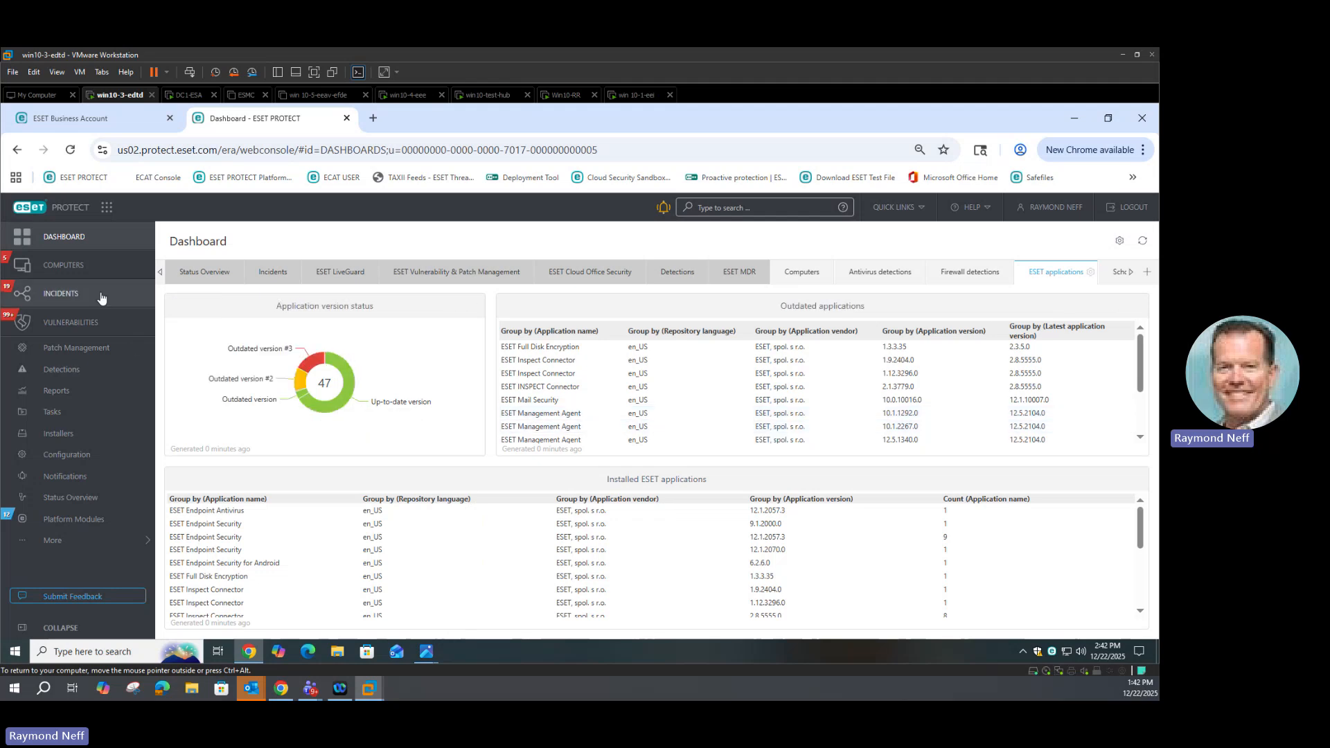
left_click(74, 241)
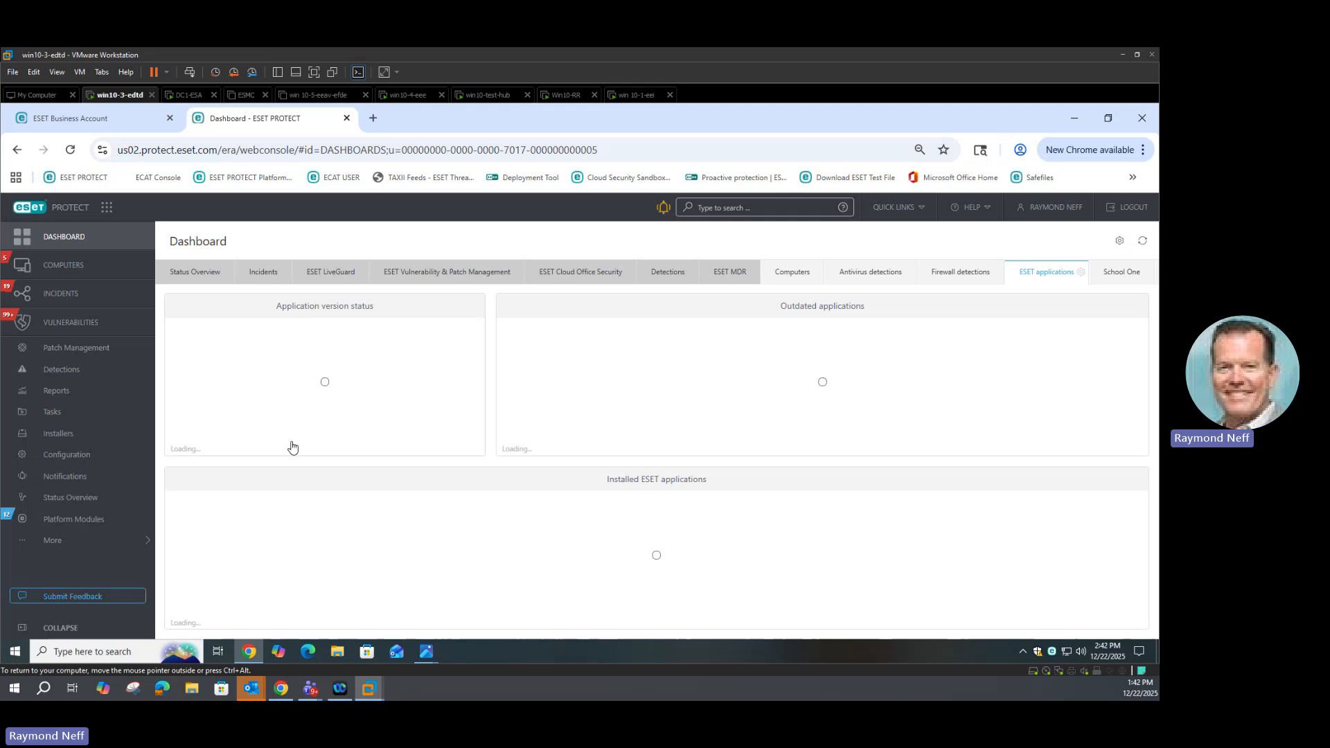
left_click(182, 279)
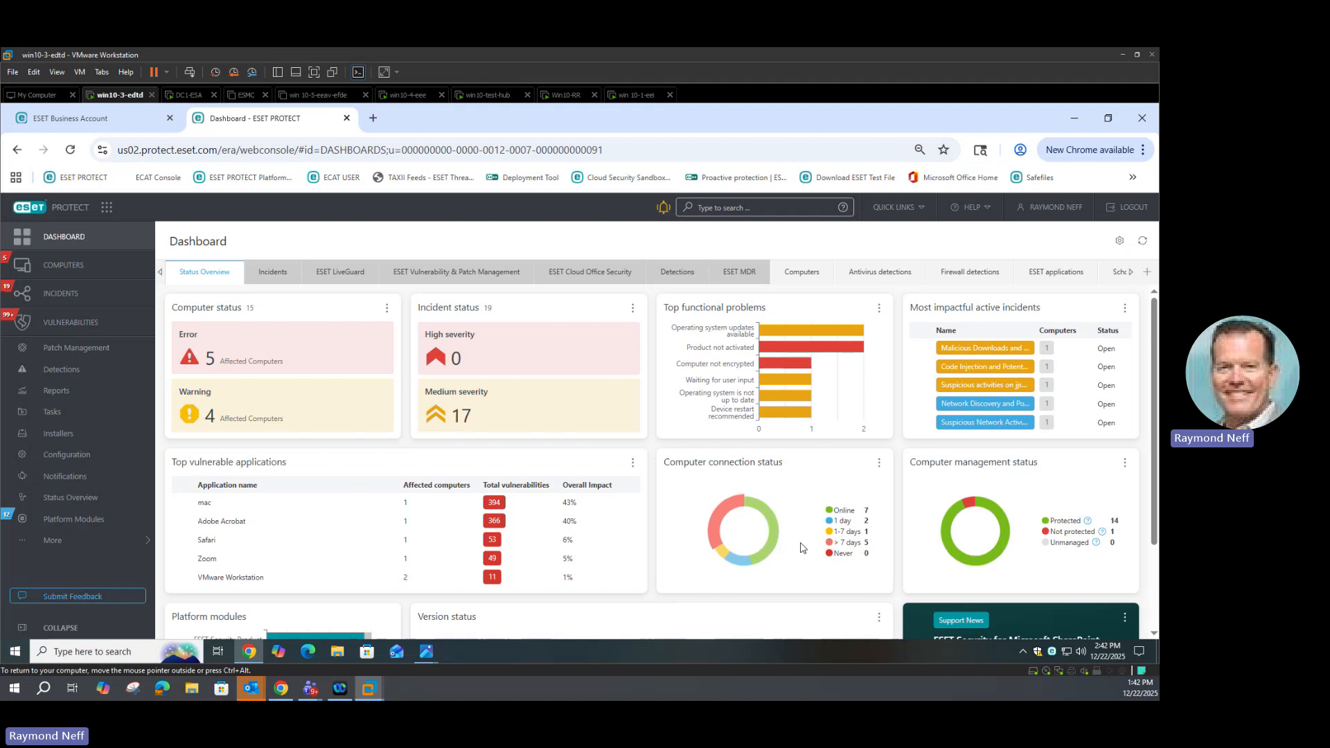
left_click(718, 523)
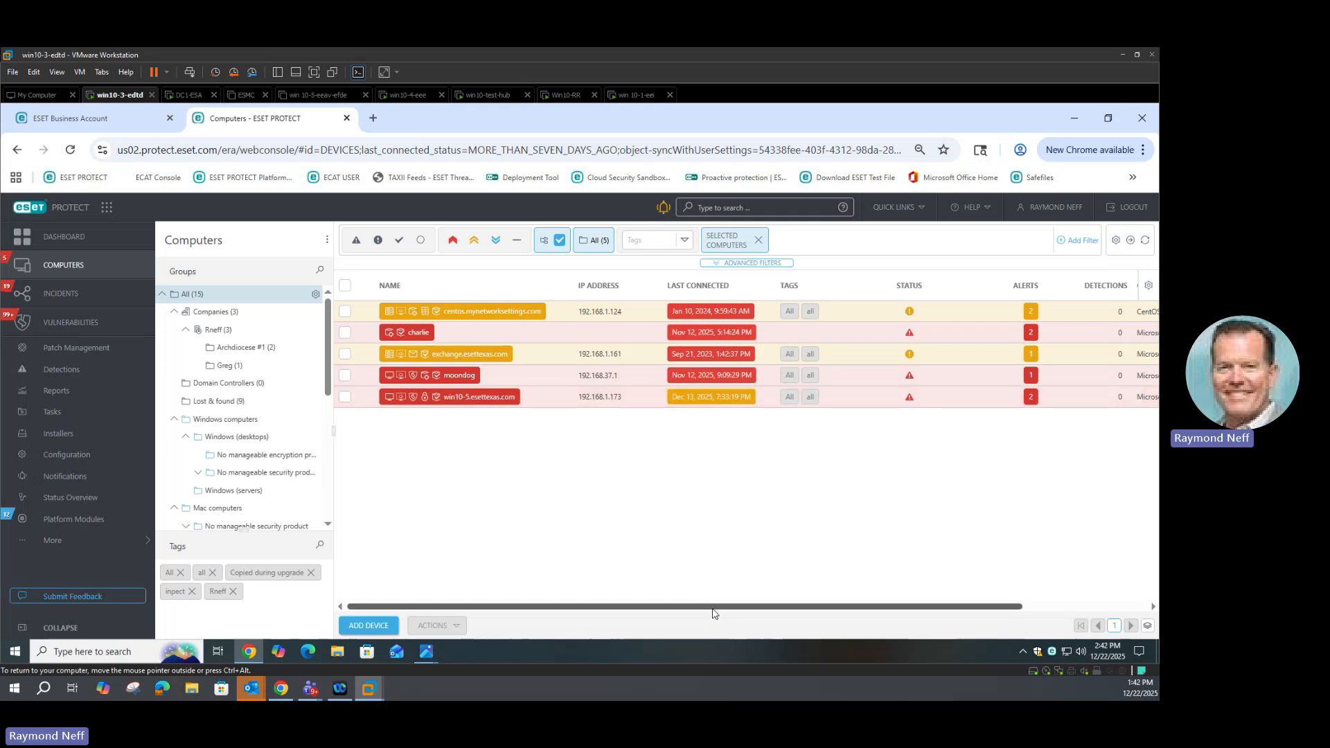
left_click_drag(716, 611, 603, 612)
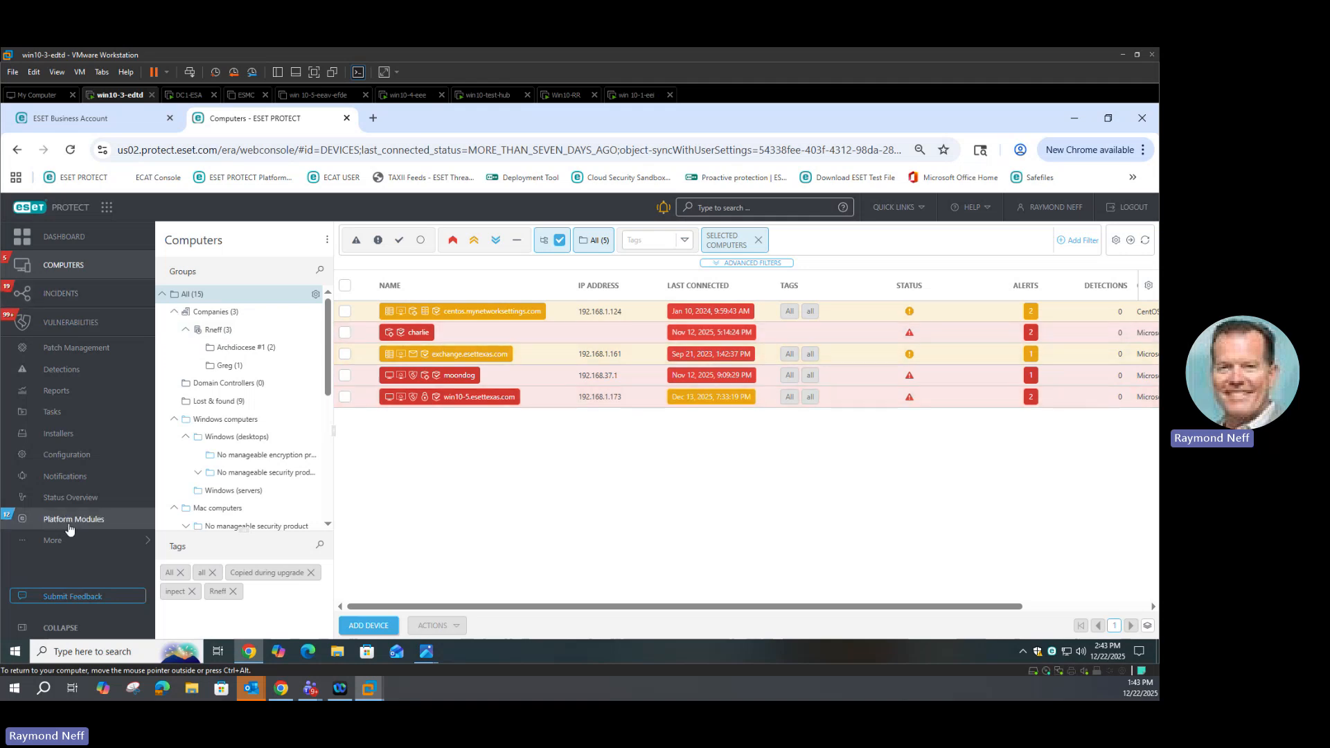
Step: Start a new server task of the Delete Not Connecting Computers type
left_click(66, 541)
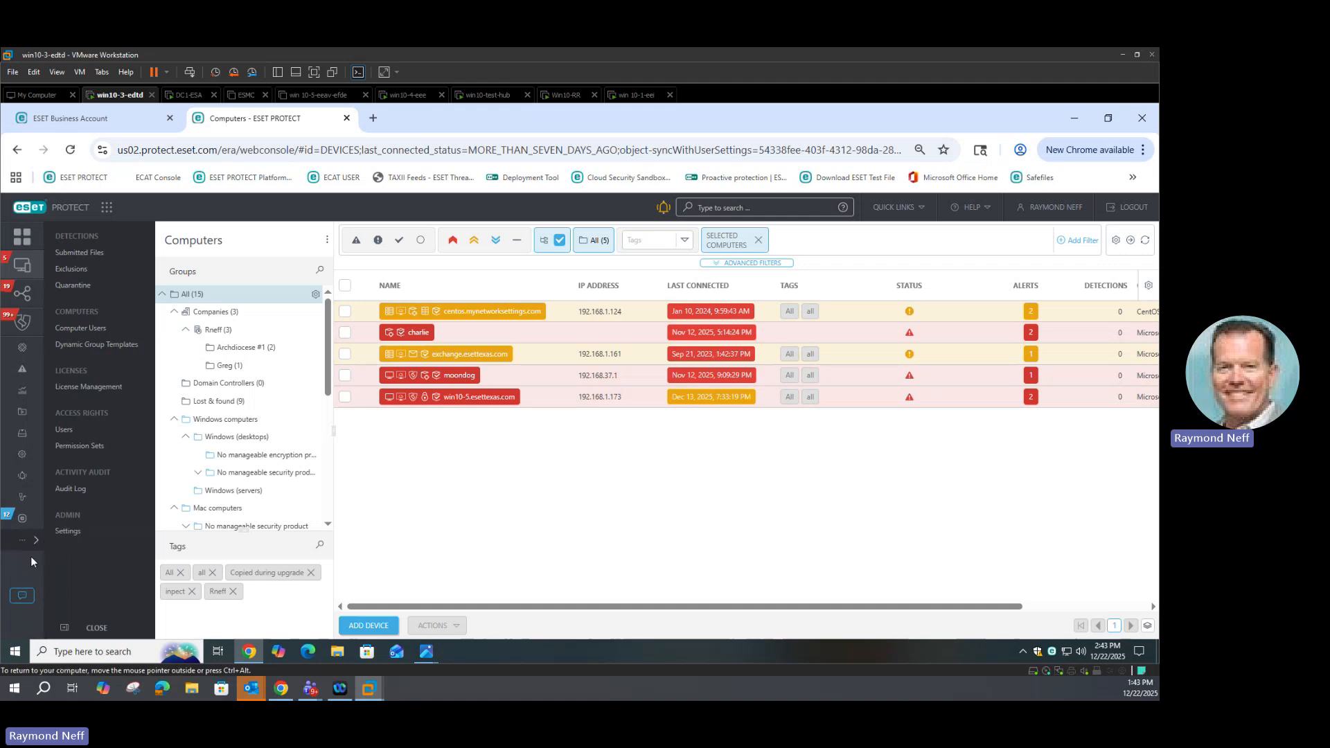
left_click(34, 541)
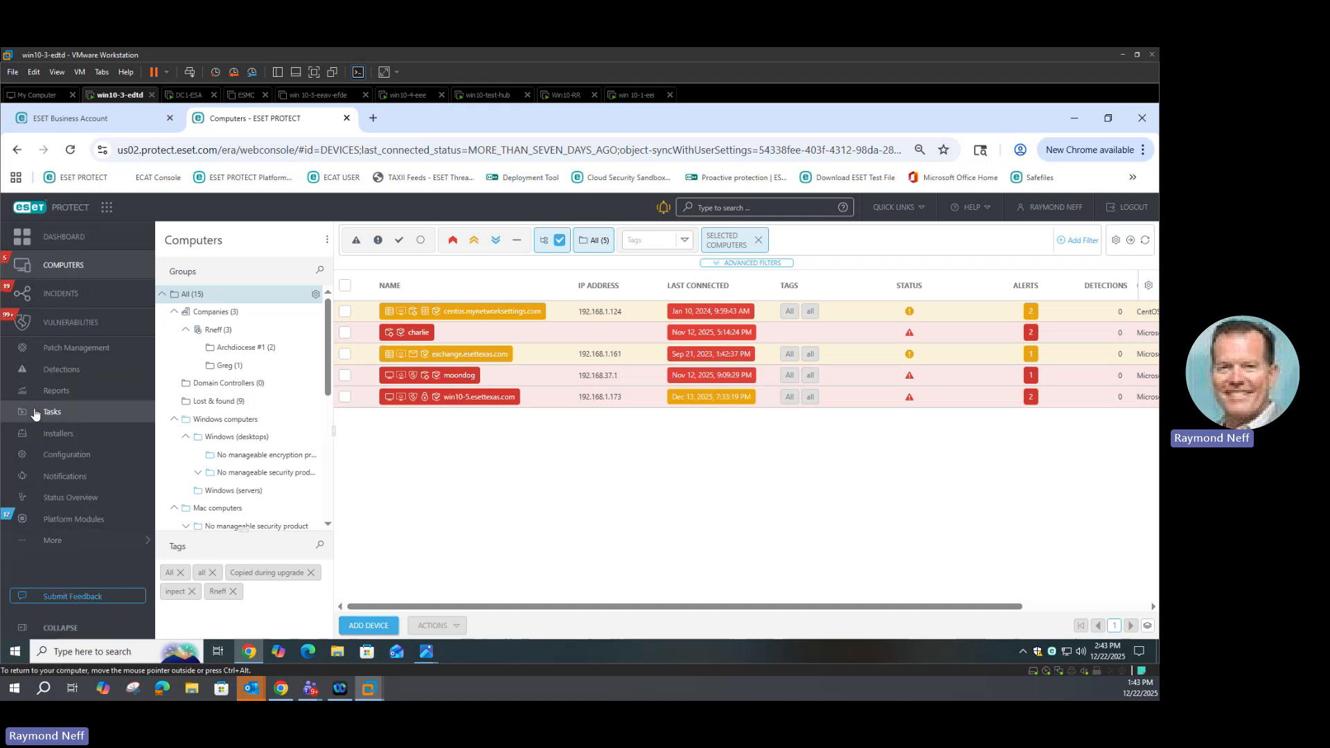
left_click(49, 414)
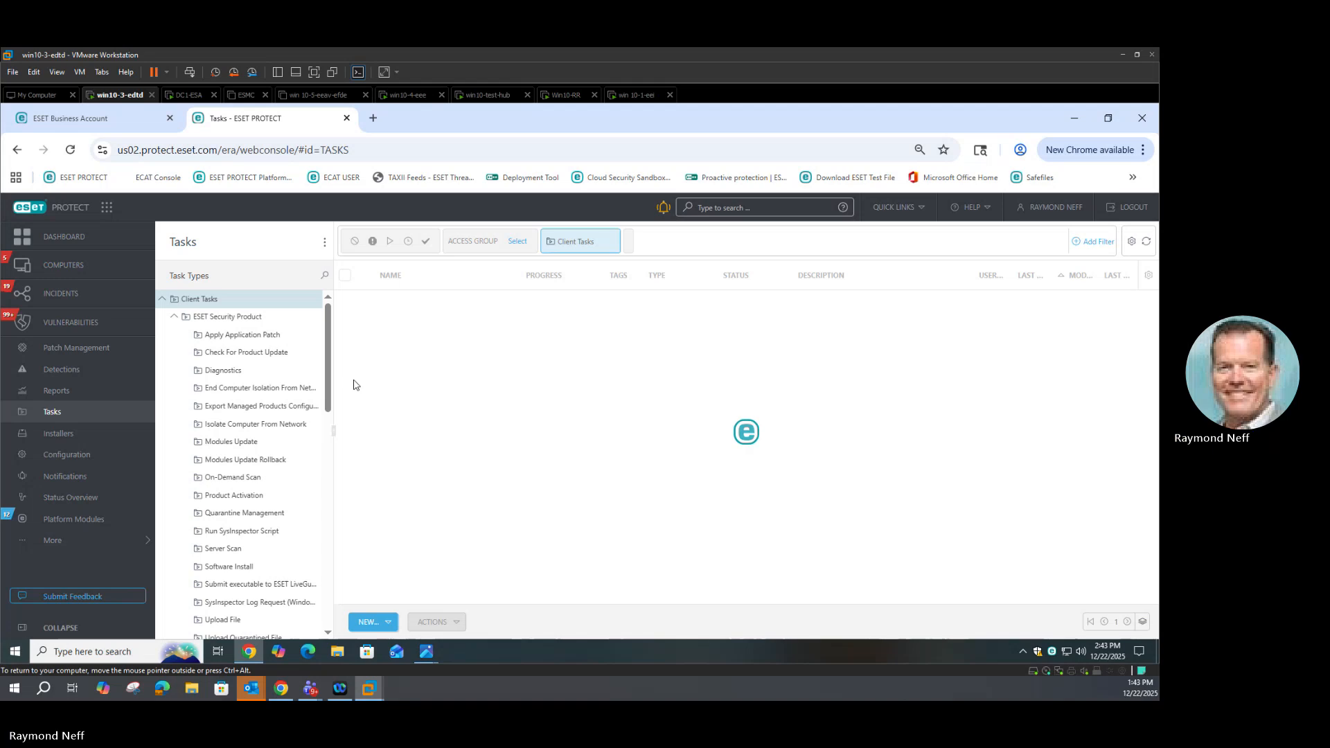
left_click_drag(329, 382, 341, 602)
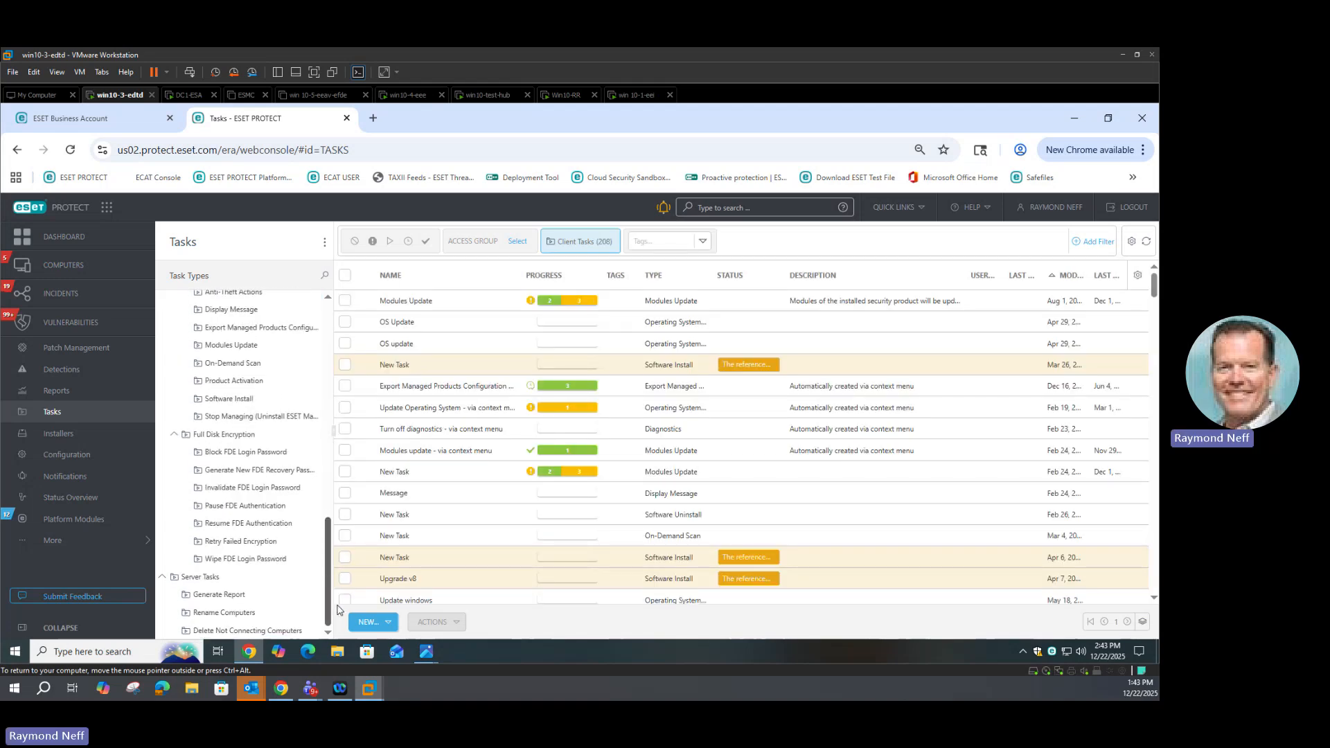
left_click(223, 632)
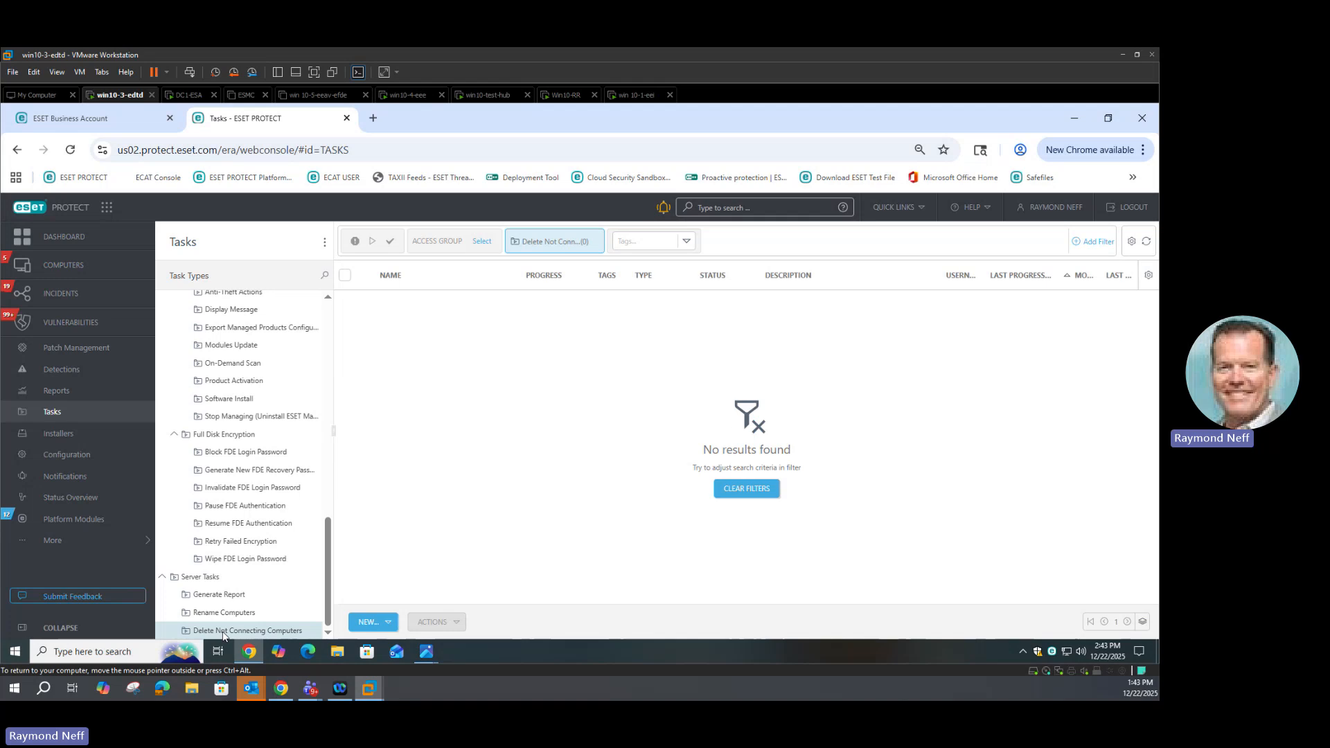
left_click(388, 626)
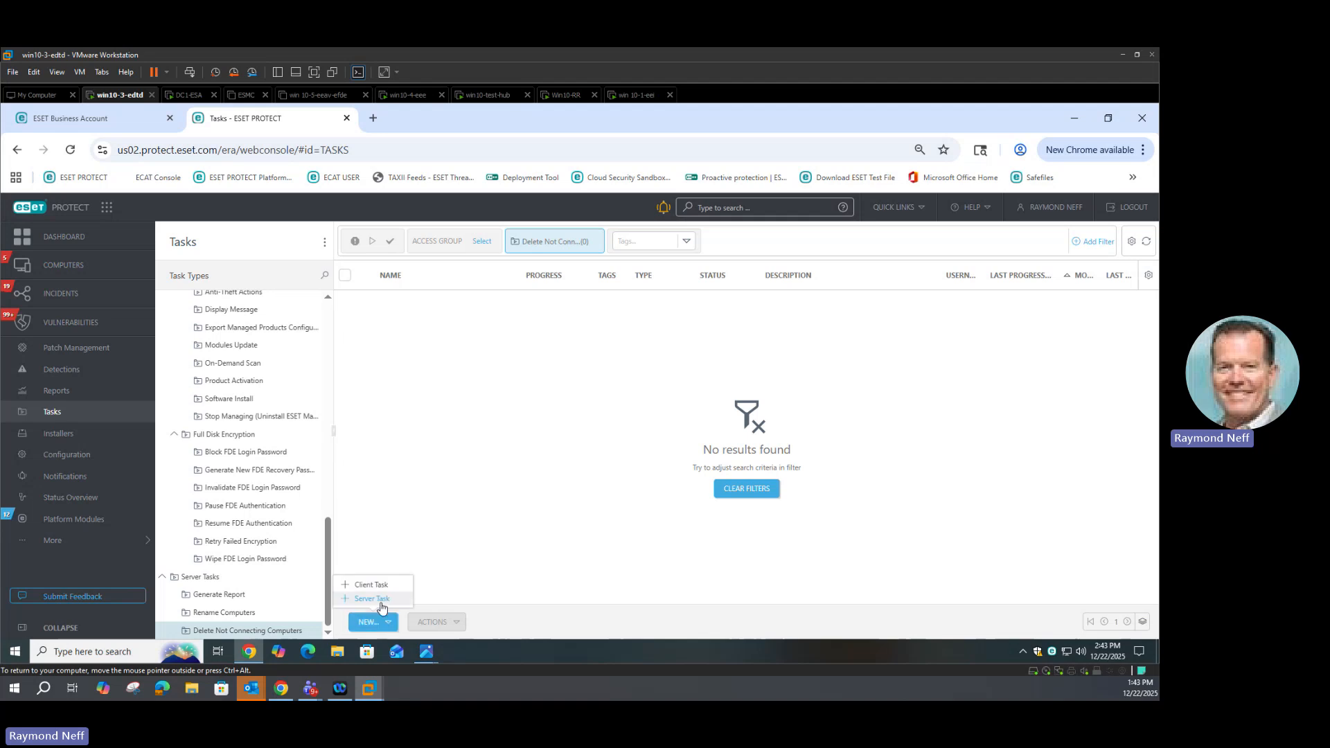
left_click(380, 601)
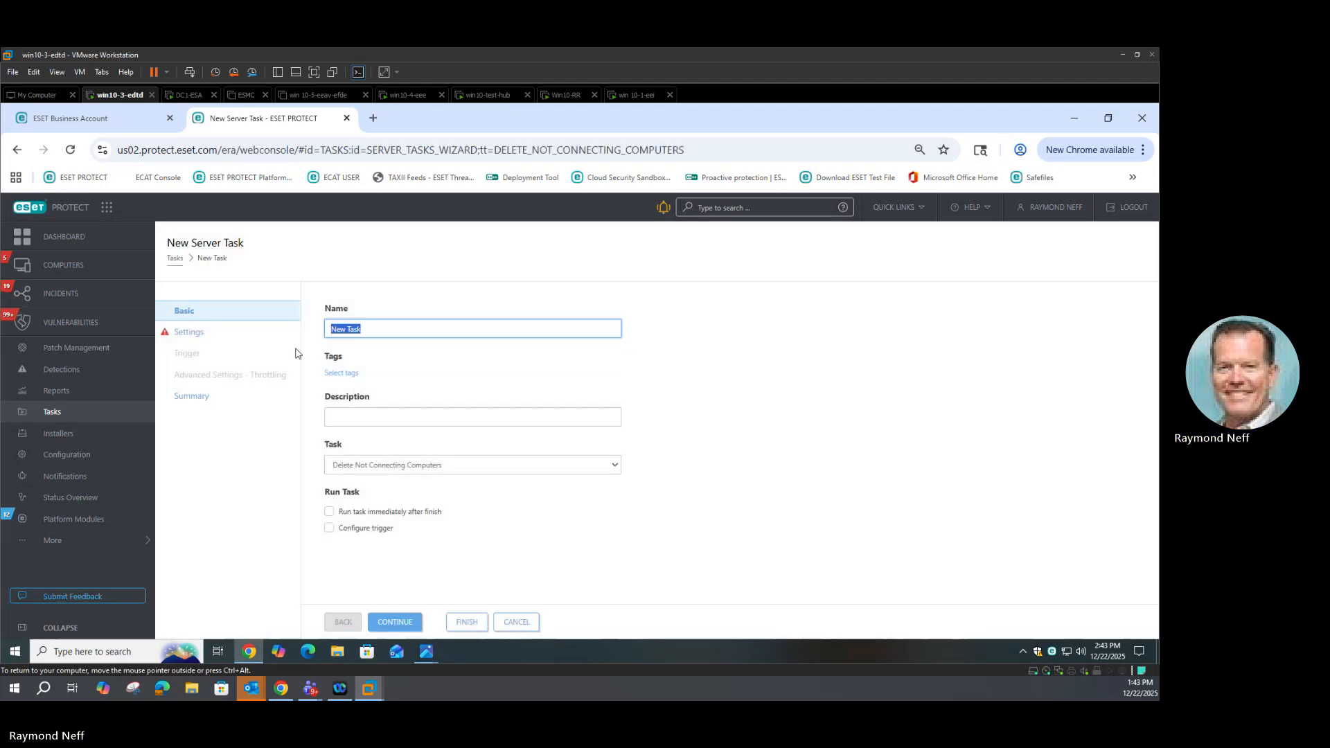
Step: Set the deletion task to run immediately after finish on the All group, and discard it
left_click(193, 336)
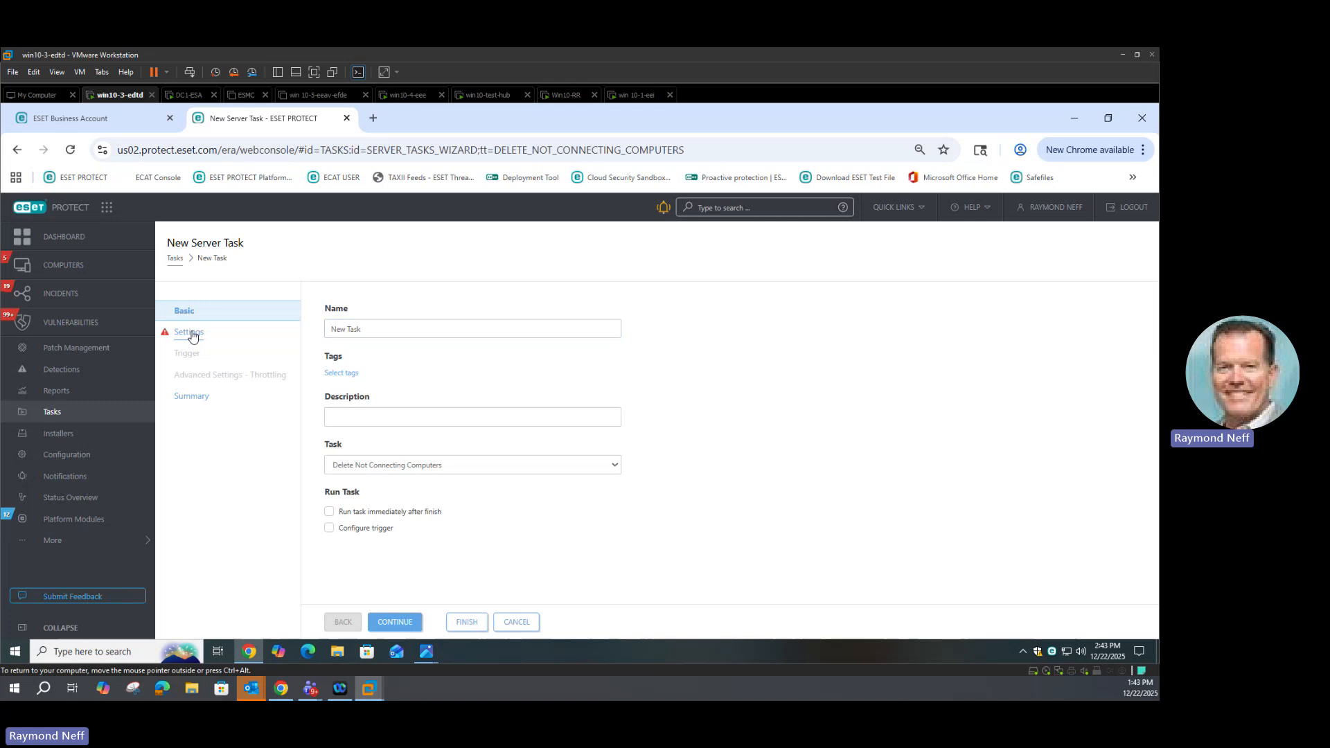
left_click_drag(194, 337, 276, 426)
left_click(277, 506)
left_click(330, 512)
left_click(196, 334)
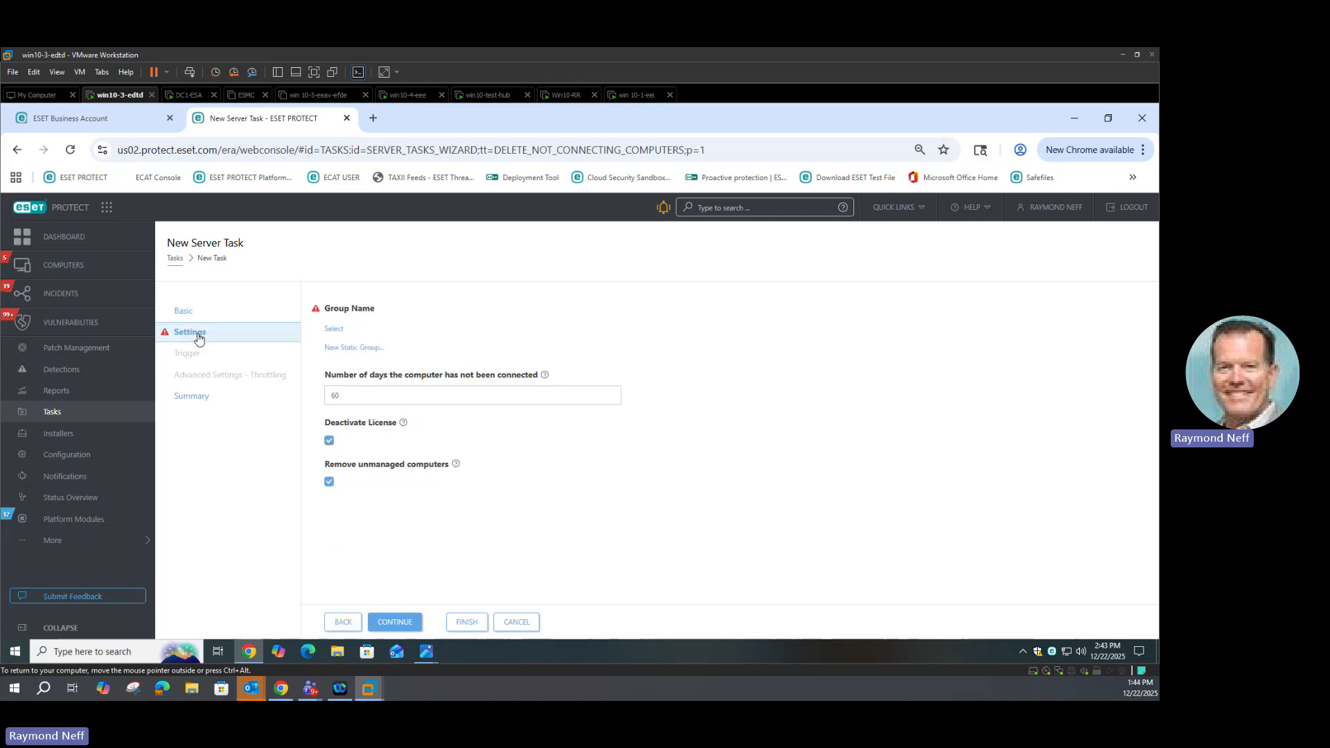
left_click_drag(365, 399, 315, 399)
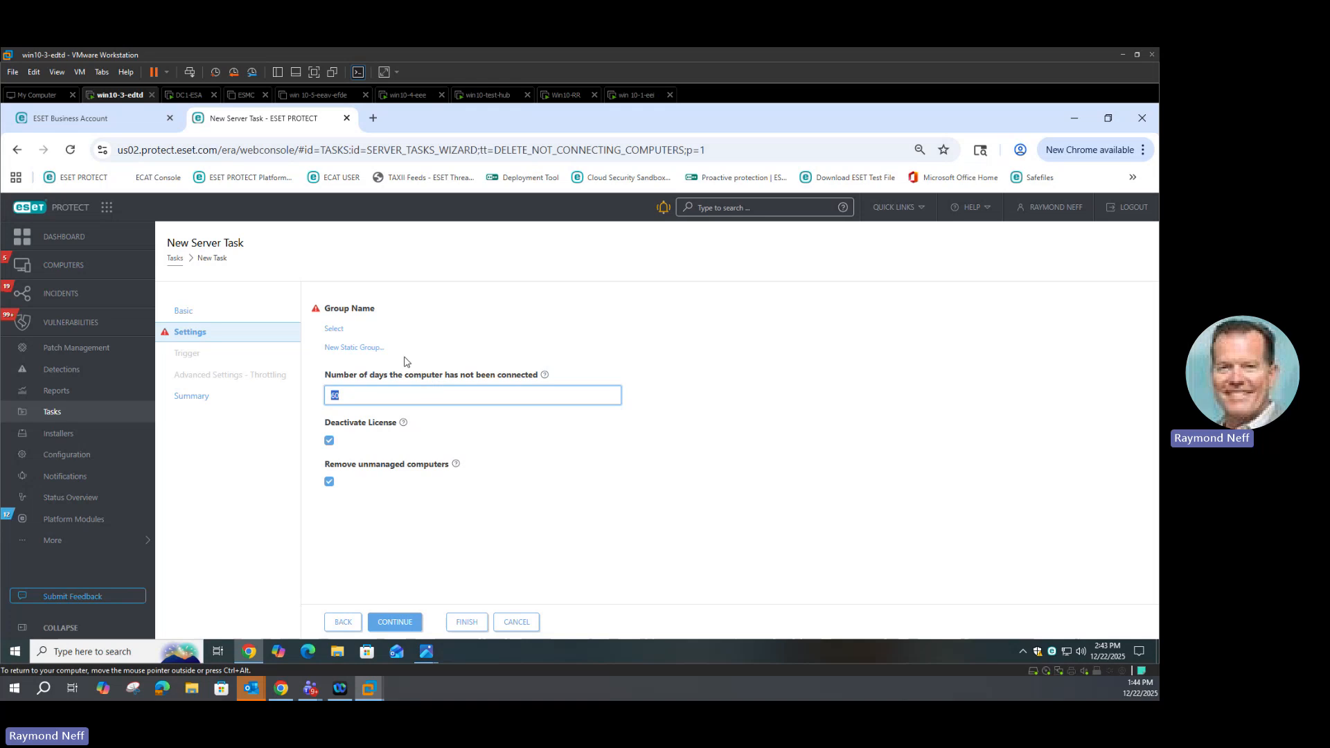
left_click(335, 330)
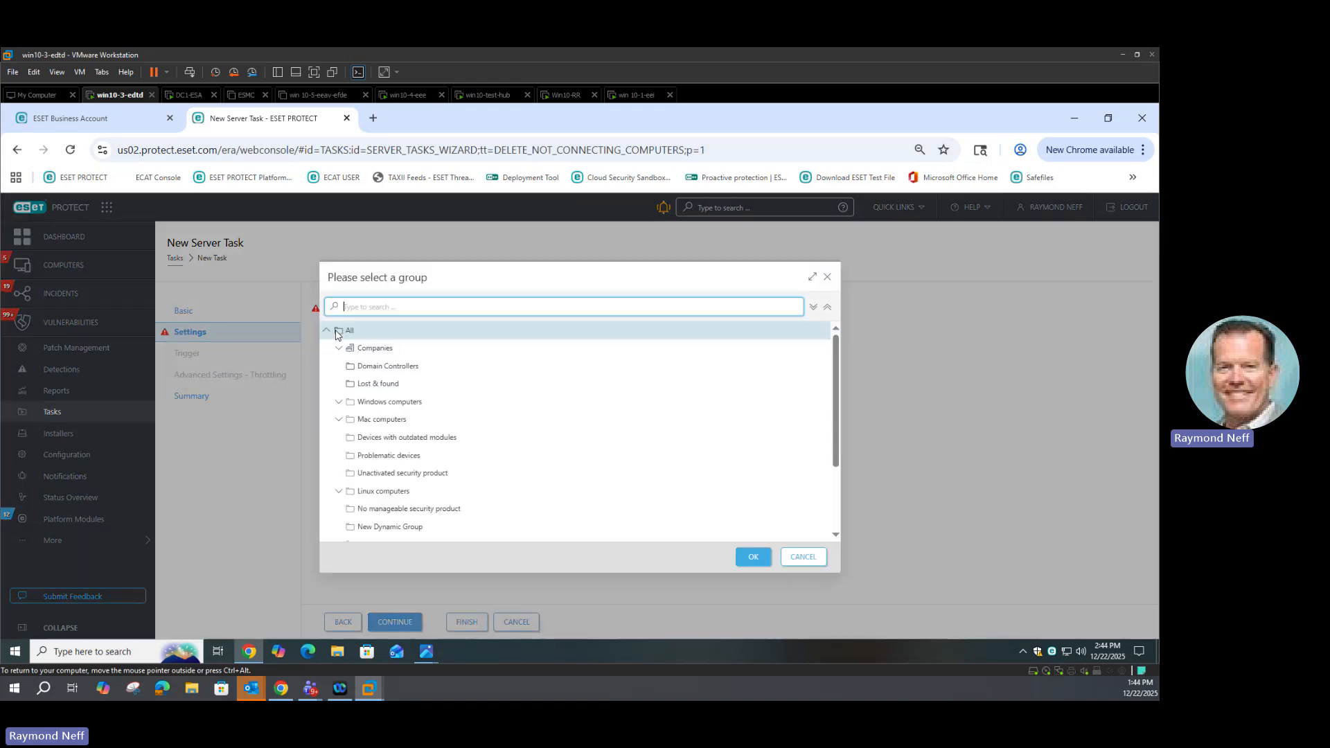
left_click(753, 556)
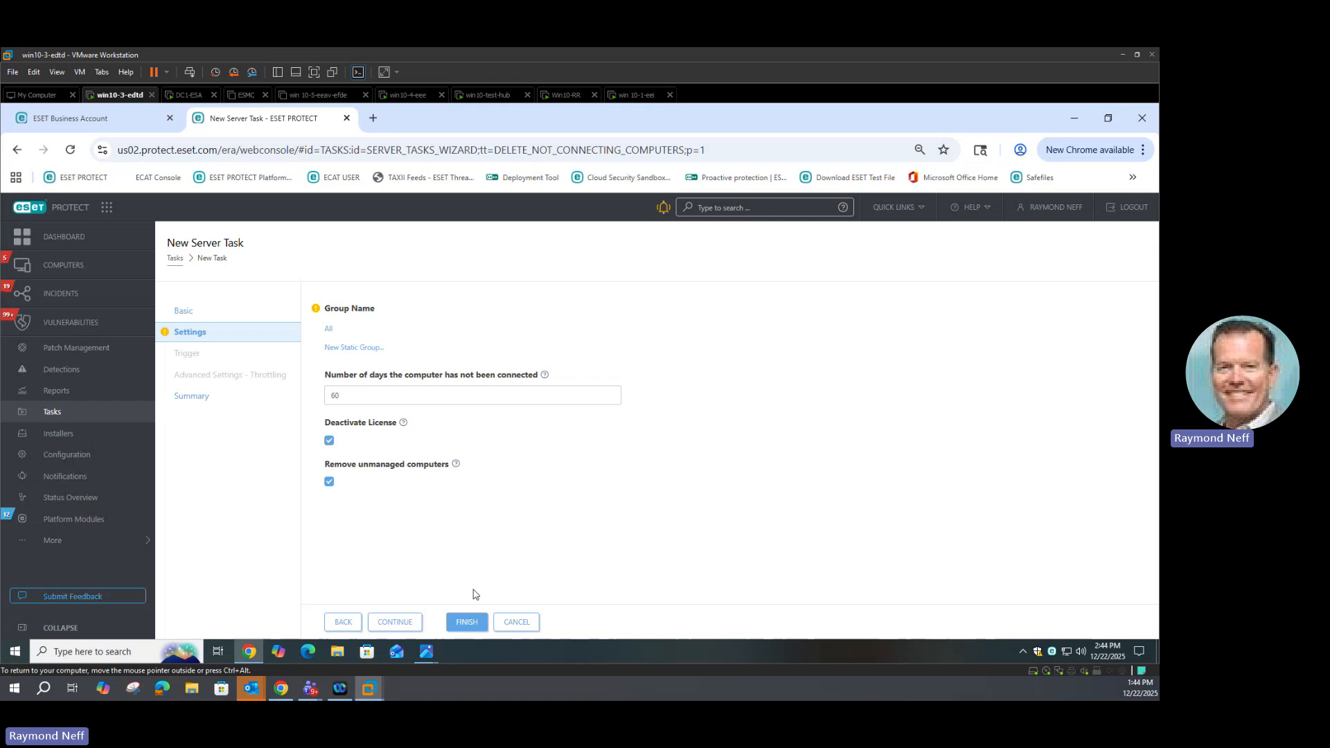
left_click(516, 622)
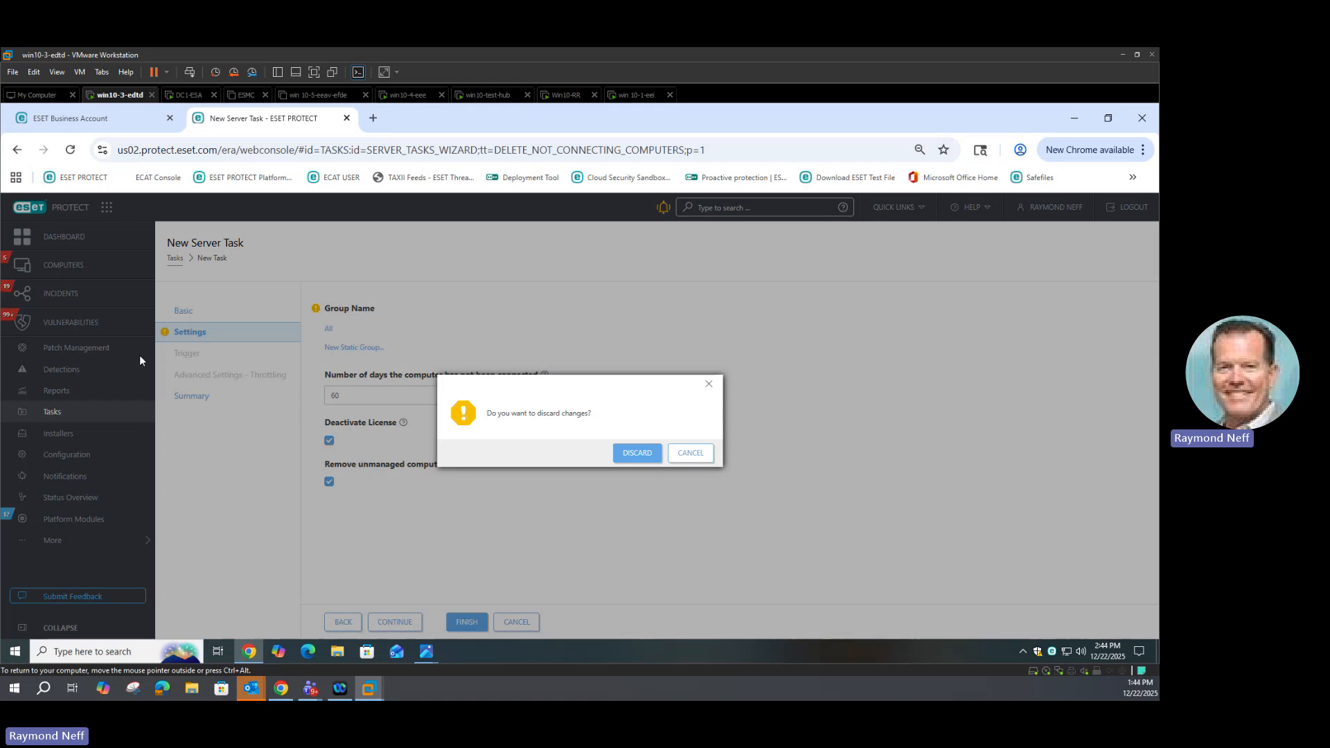
Step: Examine the outdated and installed ESET application versions on the dashboard
left_click(62, 238)
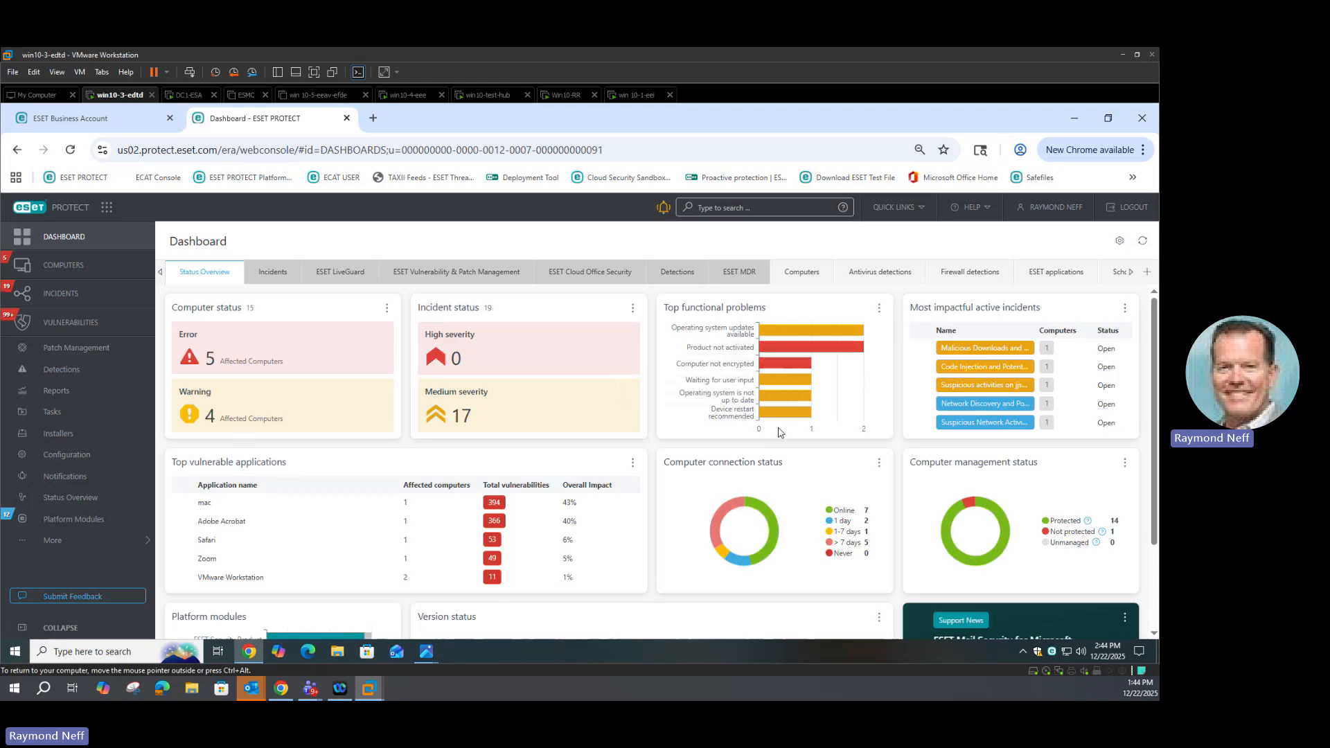
left_click(1046, 276)
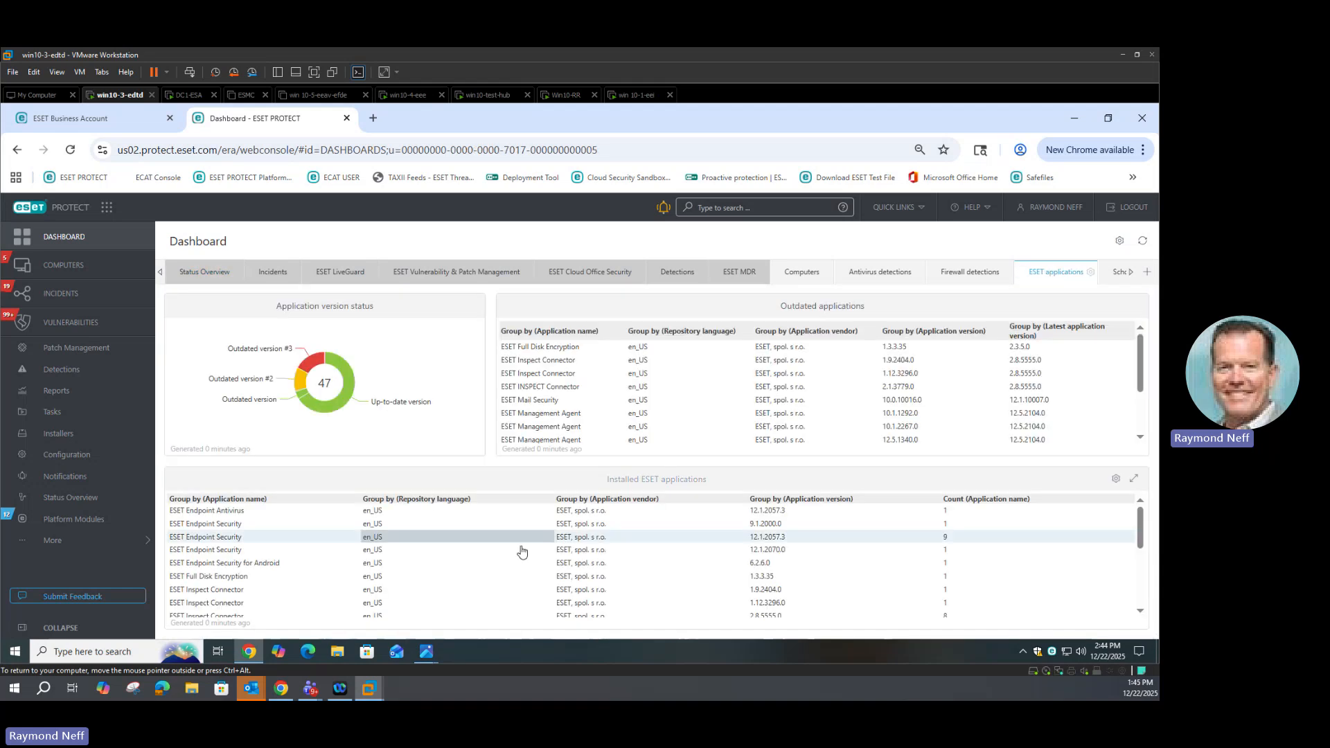
scroll(520, 568, "down", 2)
scroll(520, 568, "down", 2)
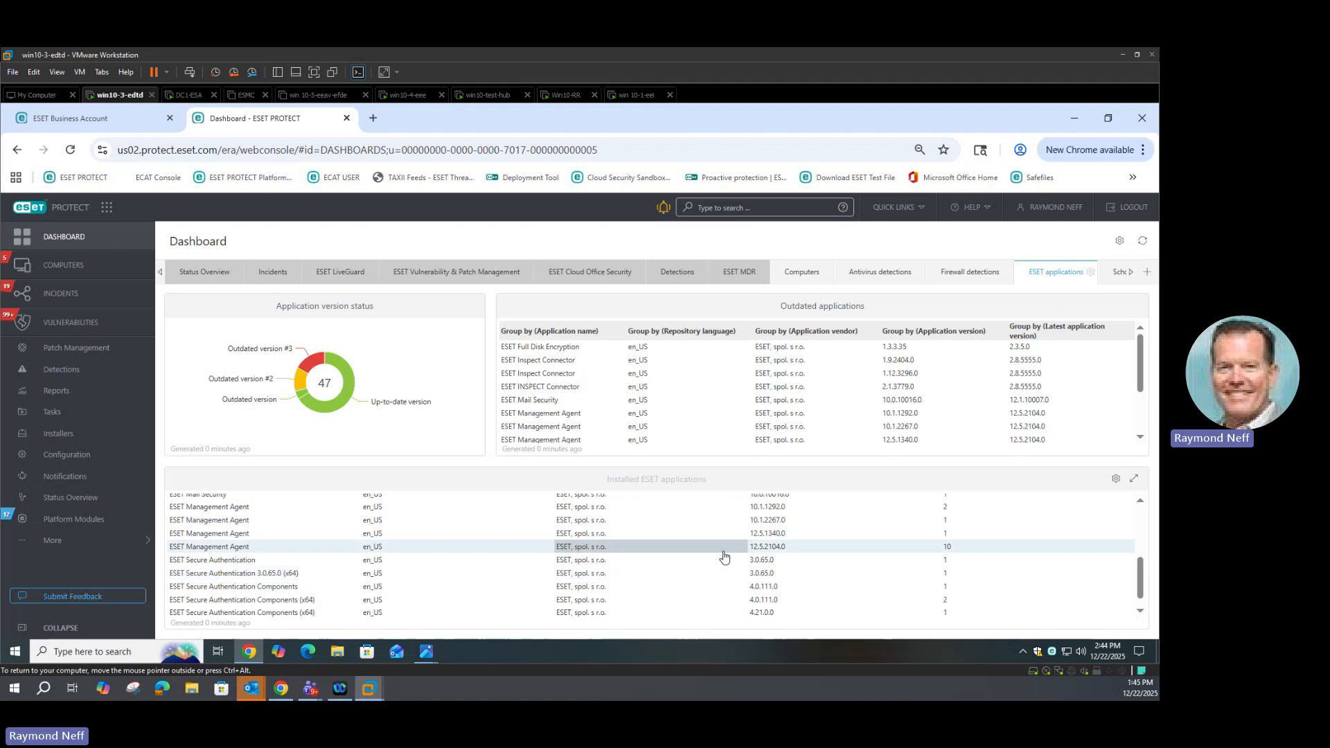
scroll(777, 585, "up", 5)
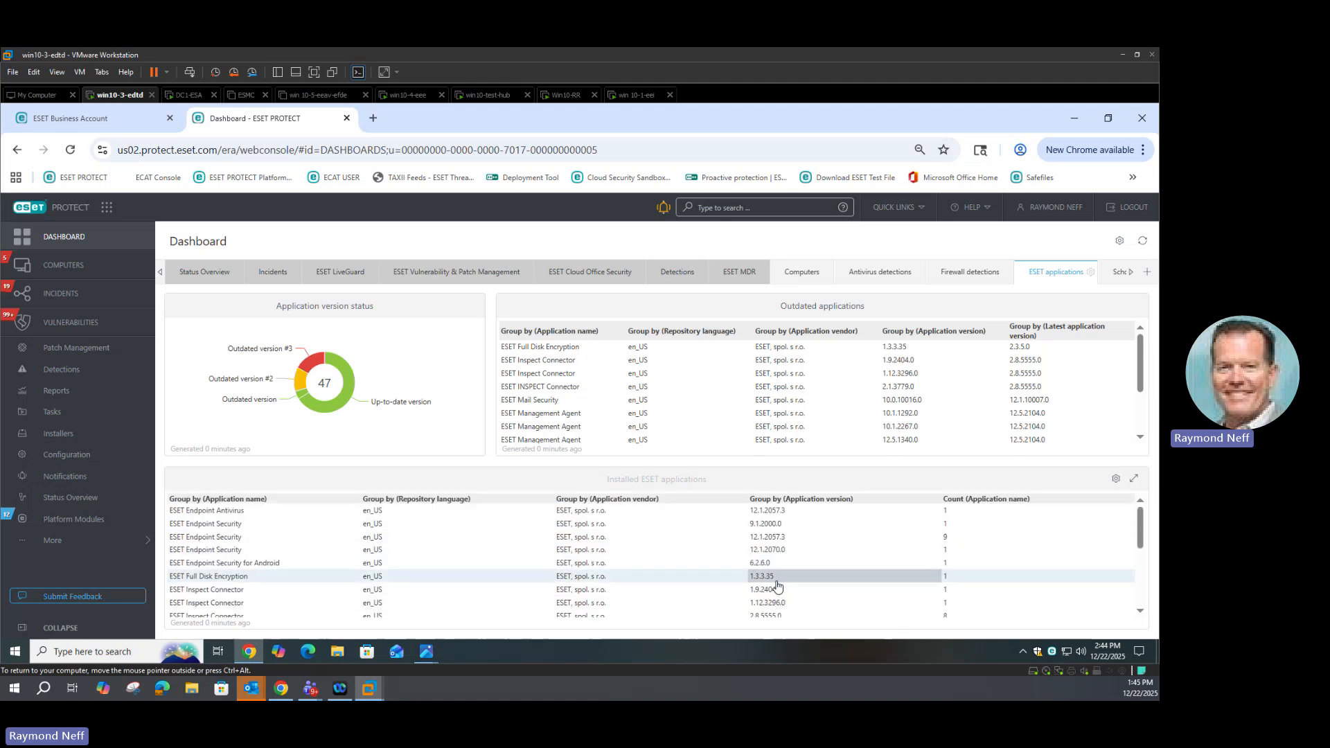
scroll(358, 533, "down", 2)
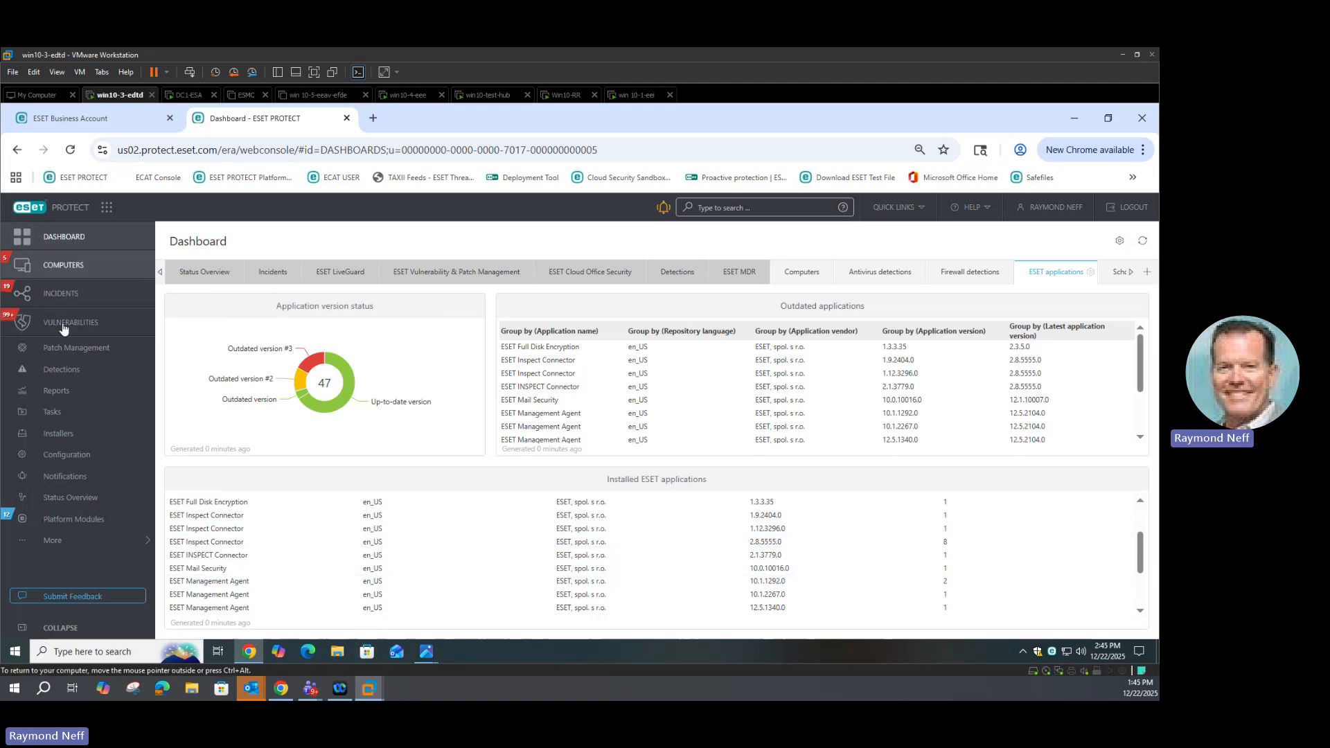
Step: Start a new server task of the Rename Computers type
left_click(50, 413)
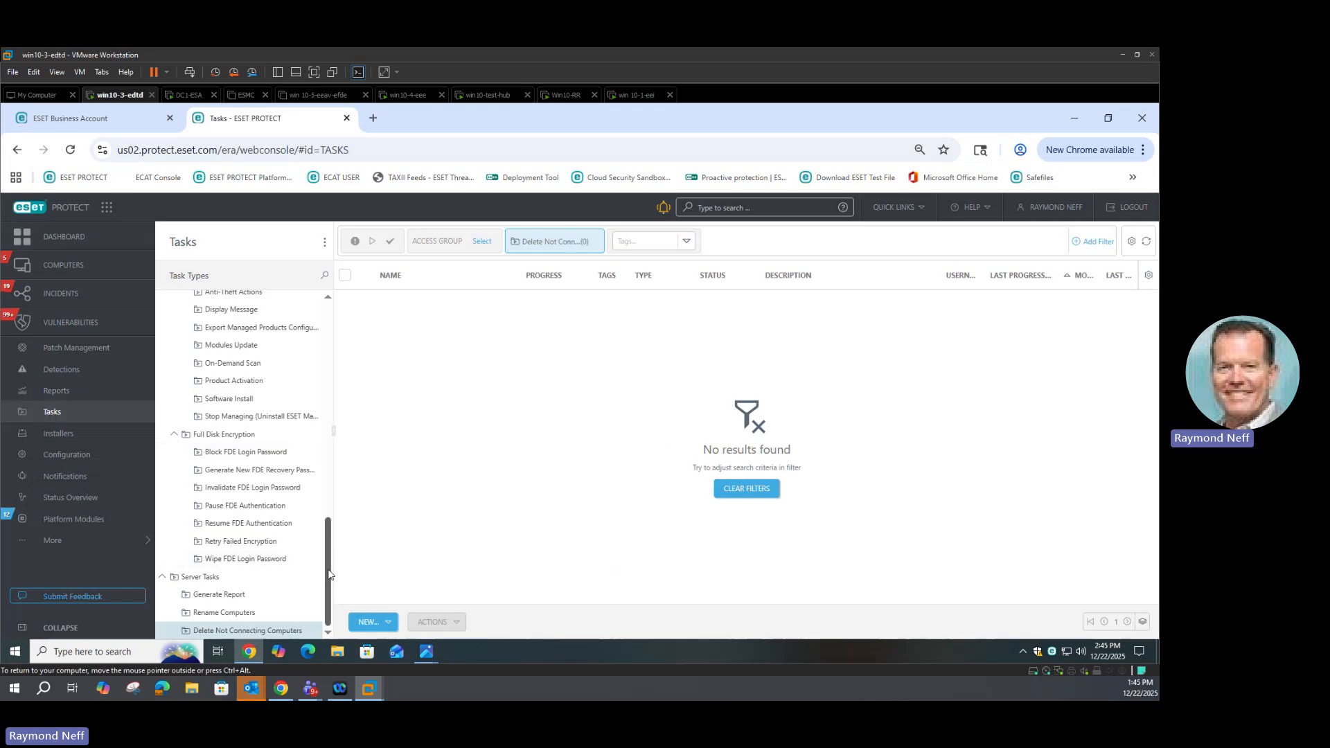
left_click(233, 614)
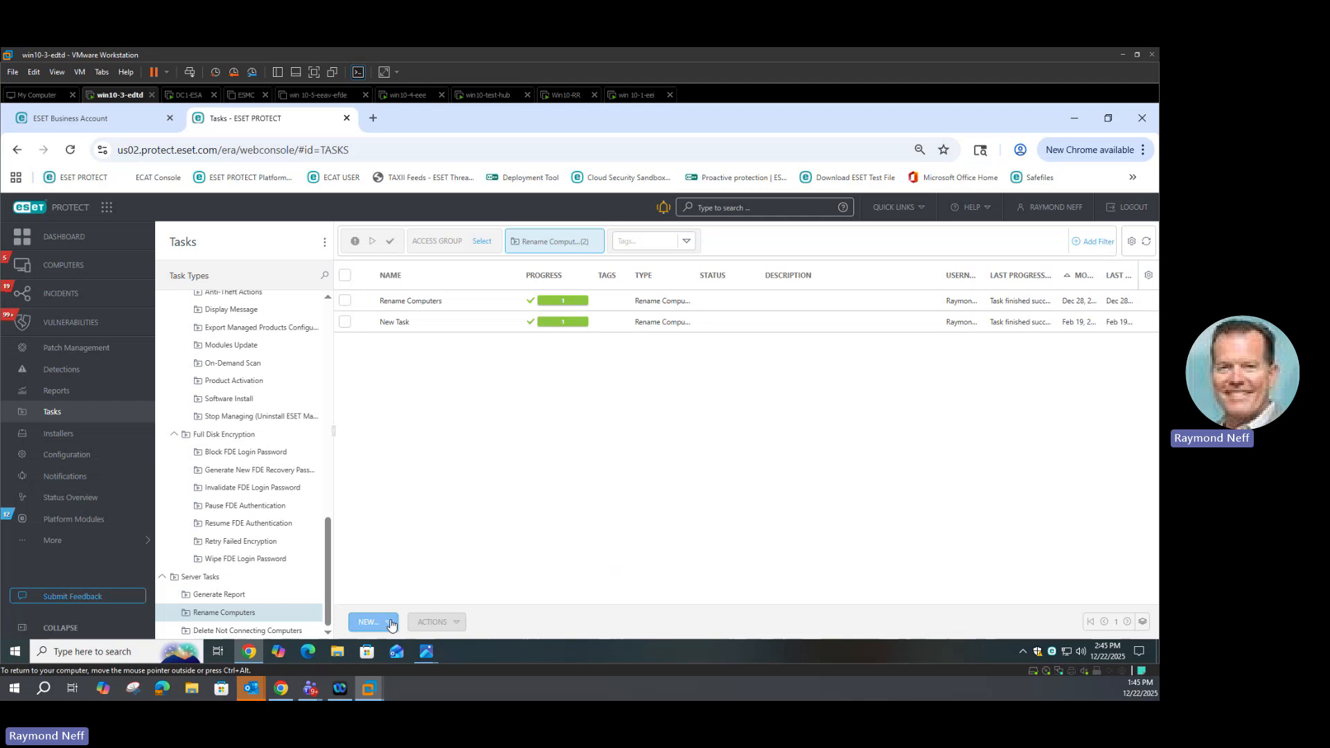
left_click(354, 628)
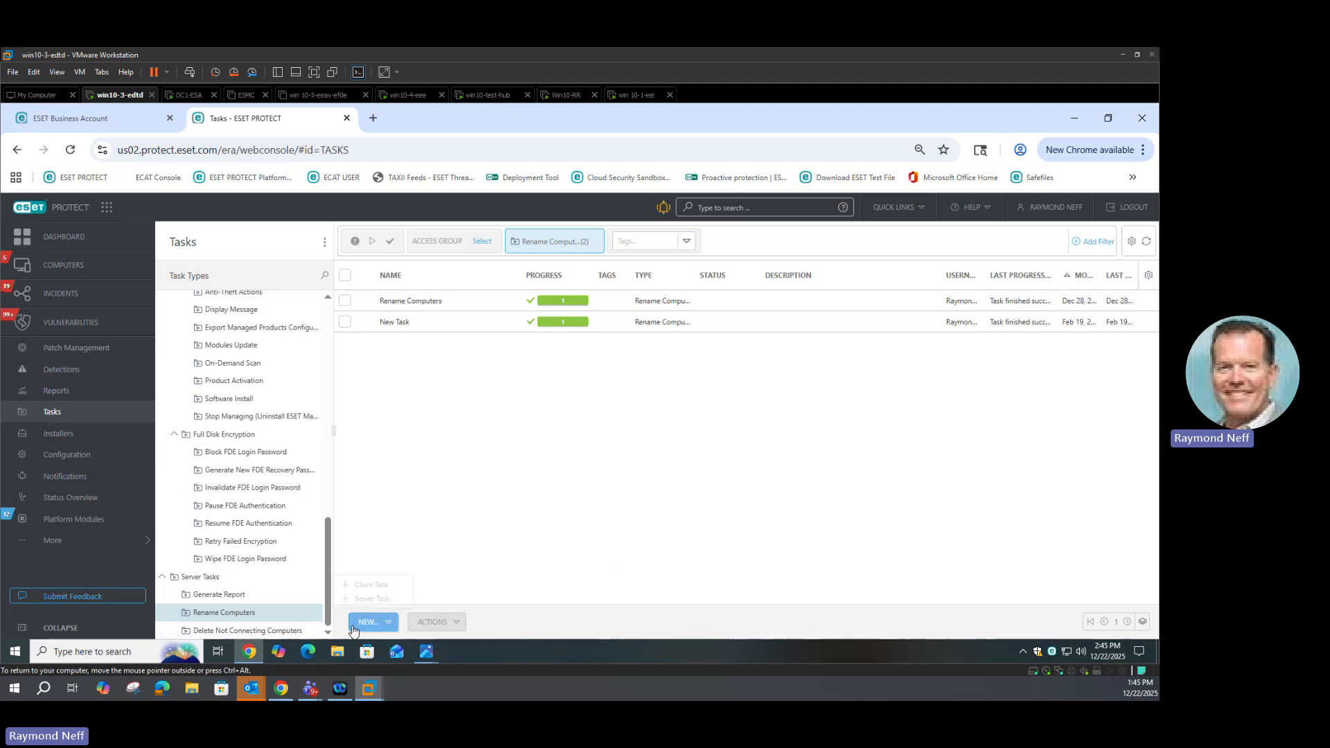
left_click(381, 599)
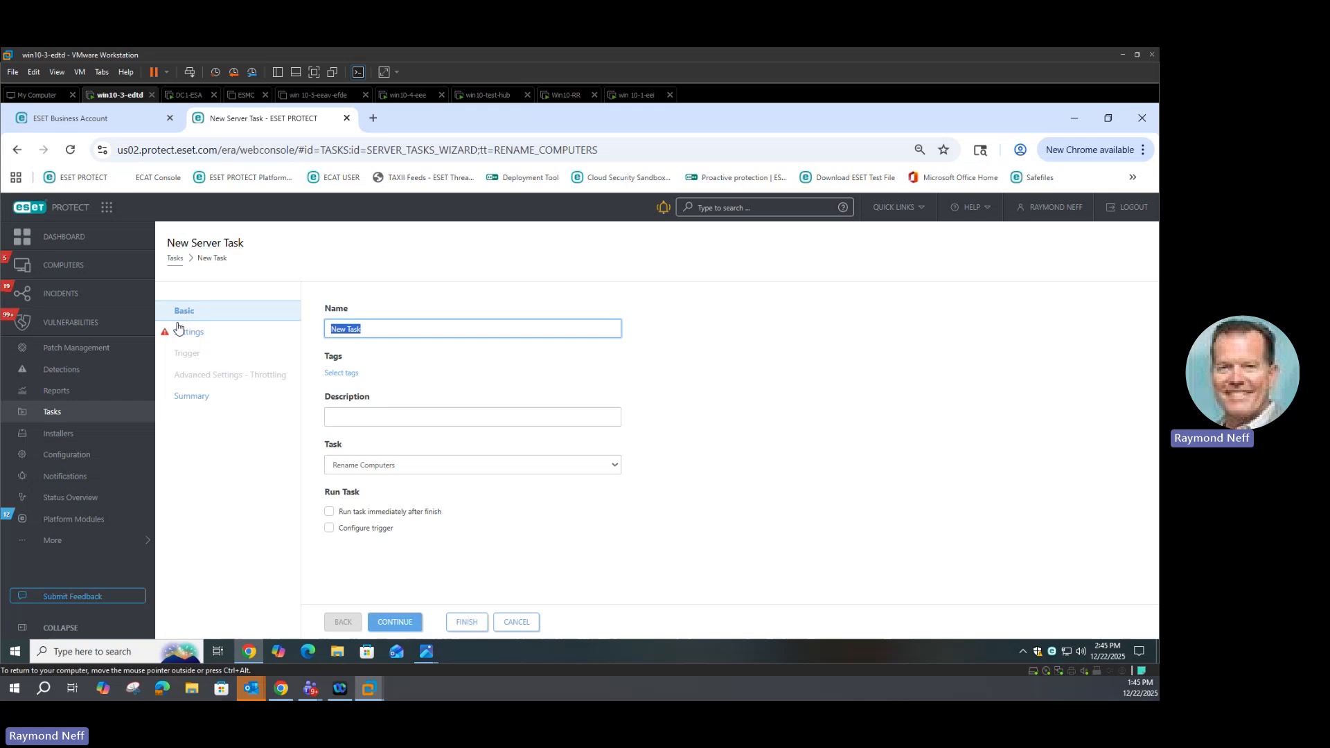
Step: Set the rename task to run immediately after finish on the All group, based on Computer FQDN (Fully Qualified Domain Name)
left_click(330, 512)
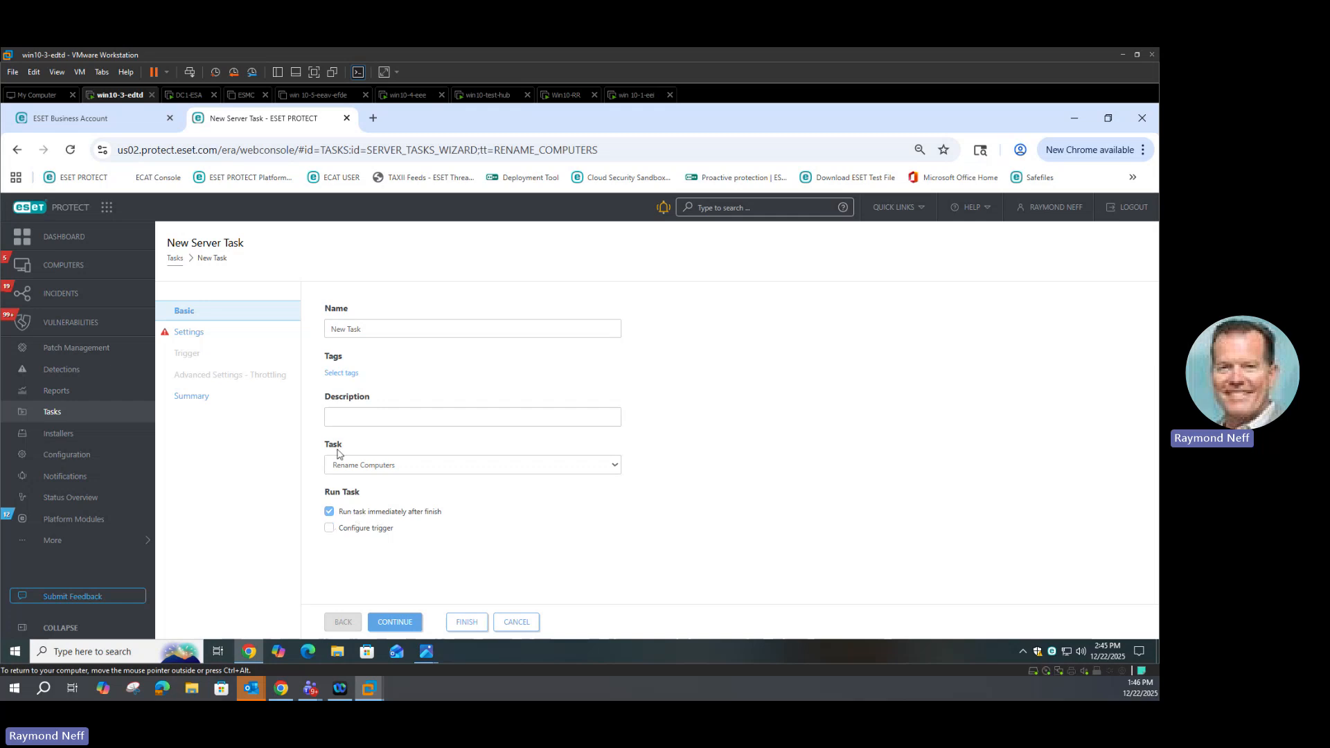
left_click(198, 333)
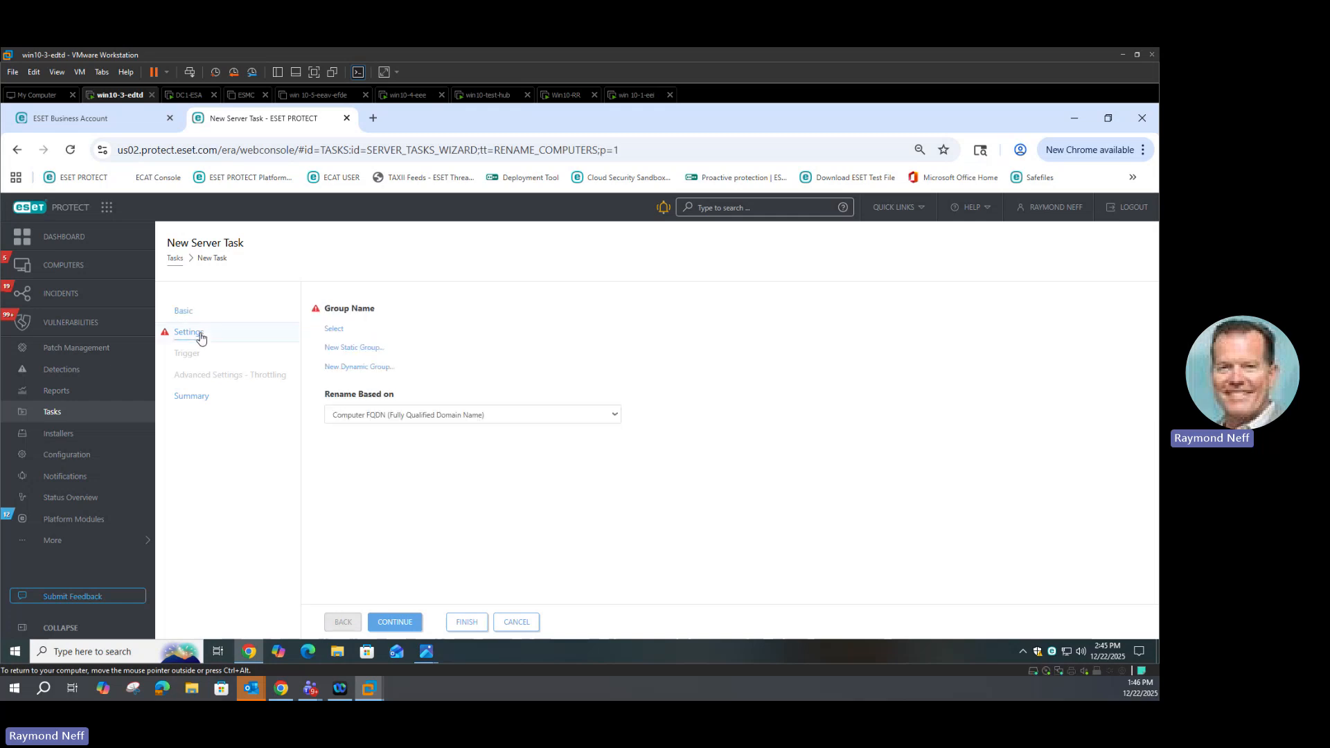
left_click(335, 330)
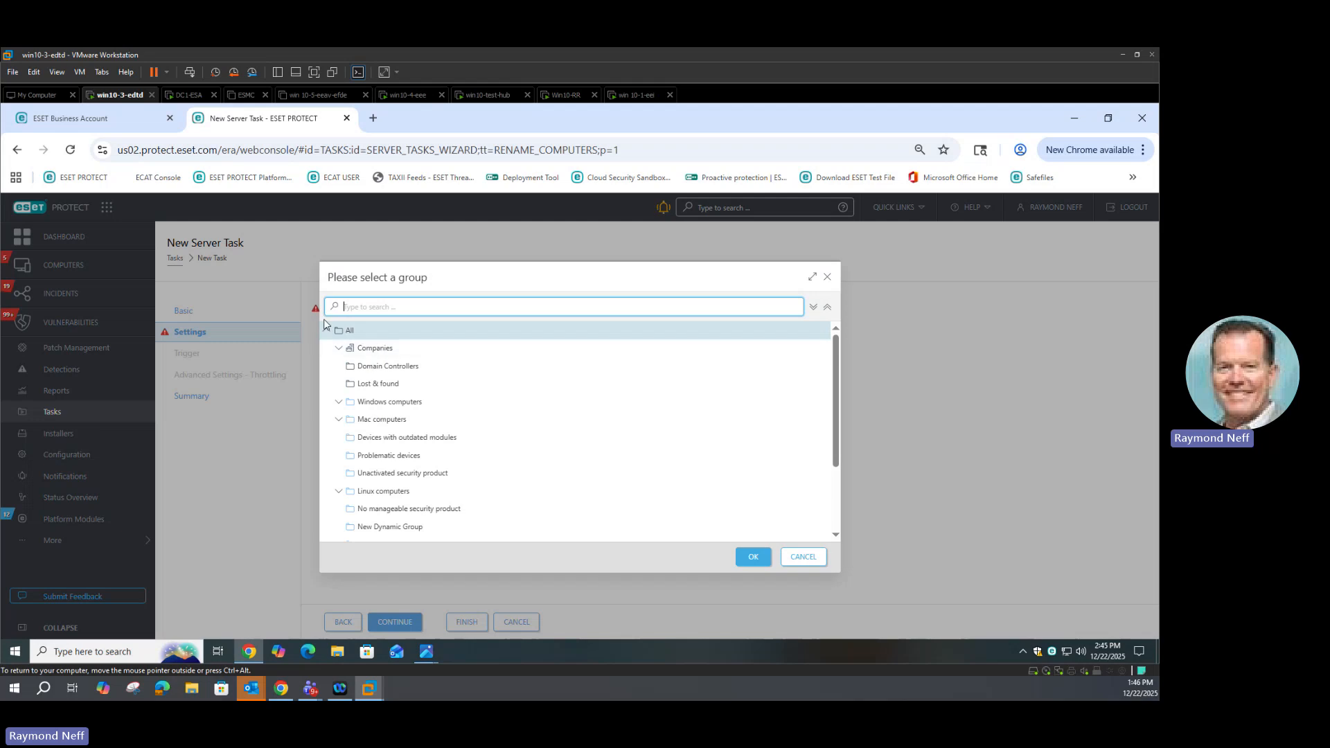
left_click(348, 330)
left_click(740, 557)
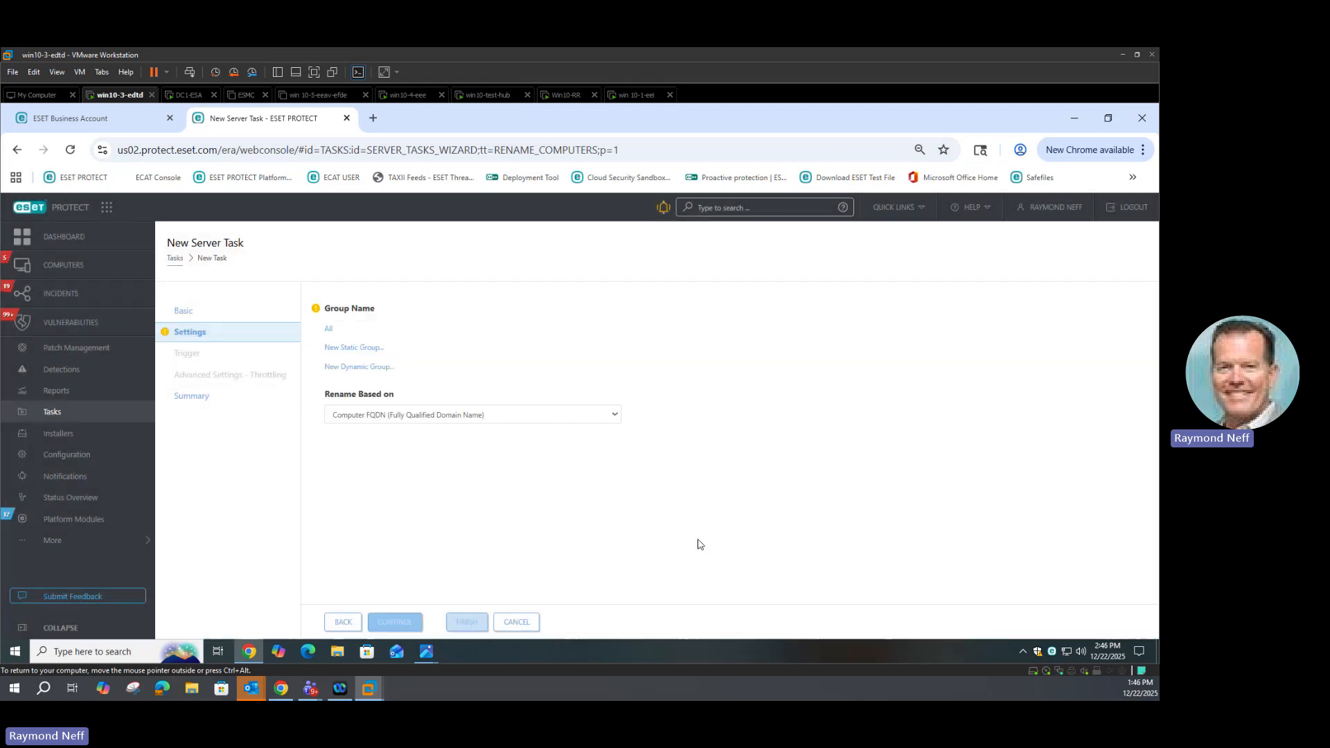
left_click(412, 419)
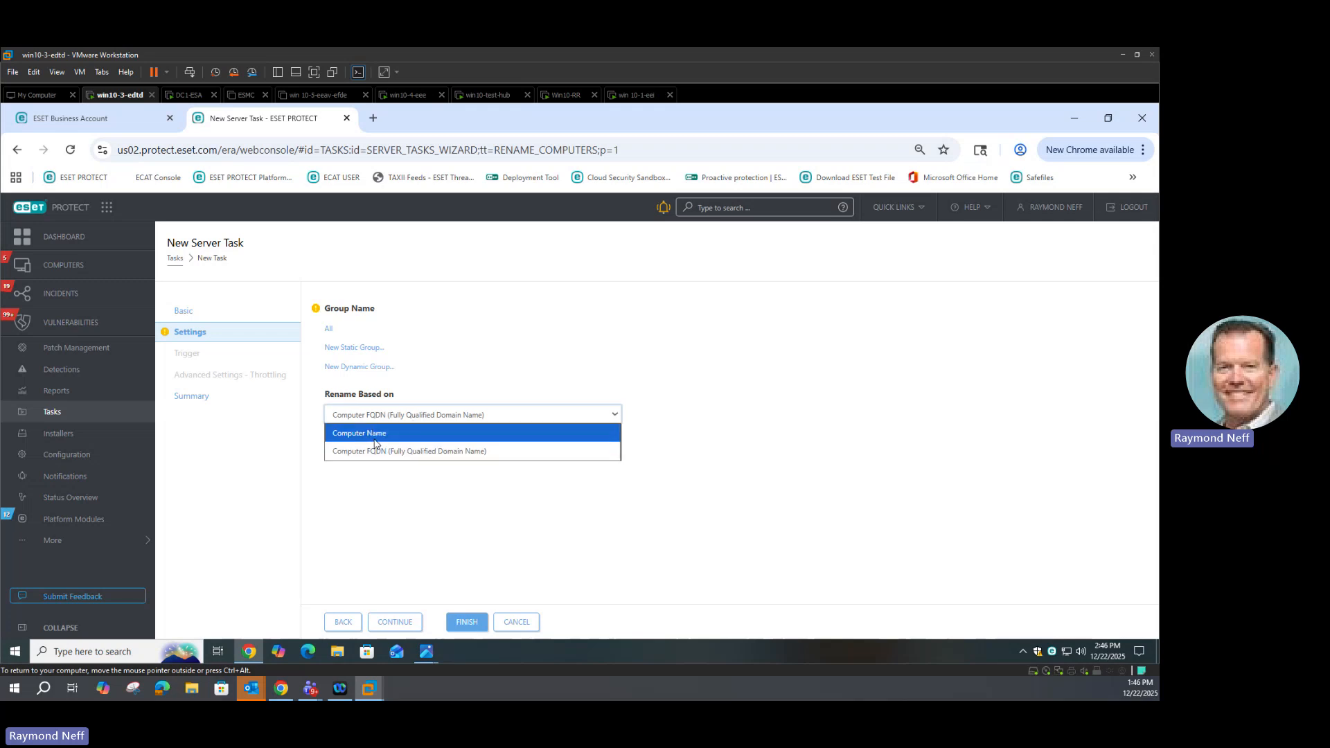
left_click(793, 395)
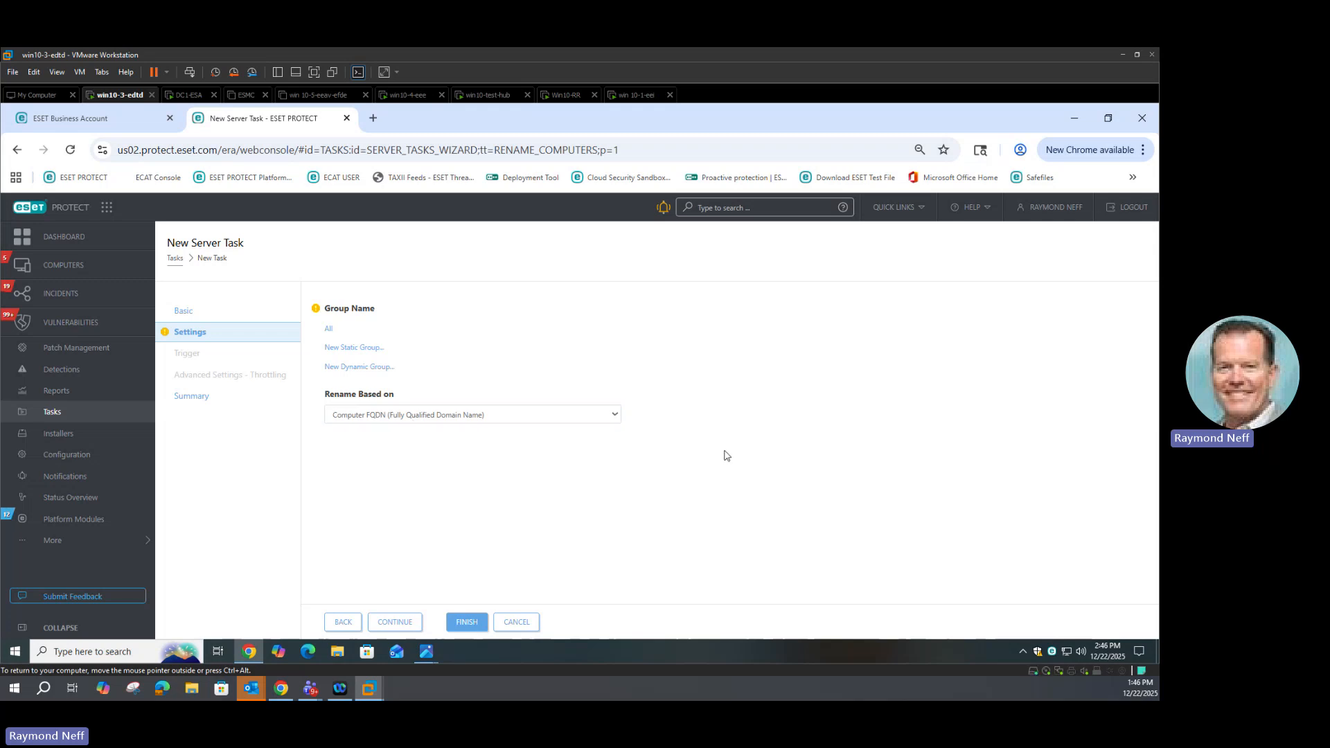